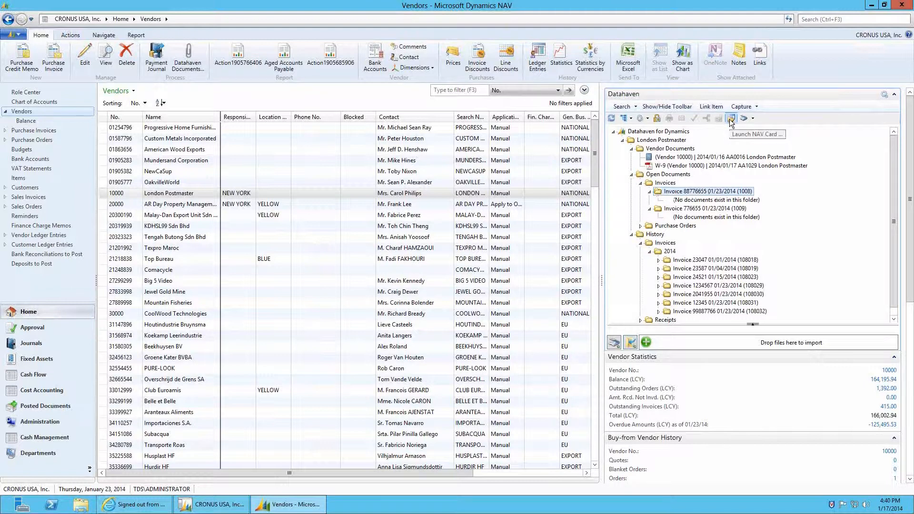
Open the NAV card of London Postmaster's open invoice 1008 and import 2011_10_05__00005_pg00001 to the invoice with sub type Invoice
click(731, 122)
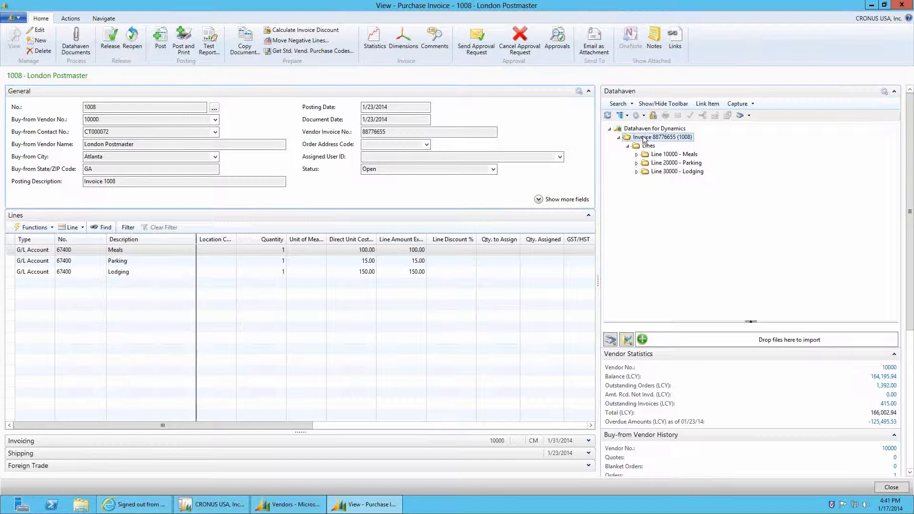
click(629, 341)
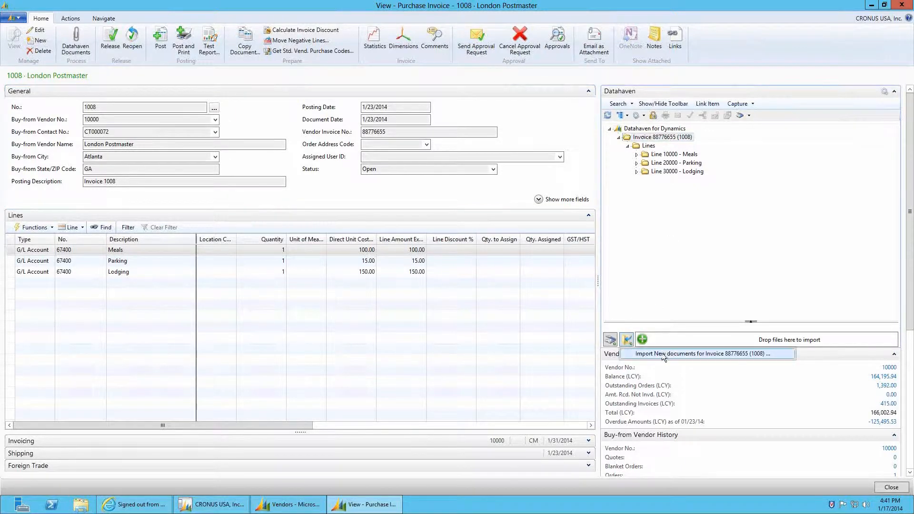
click(664, 354)
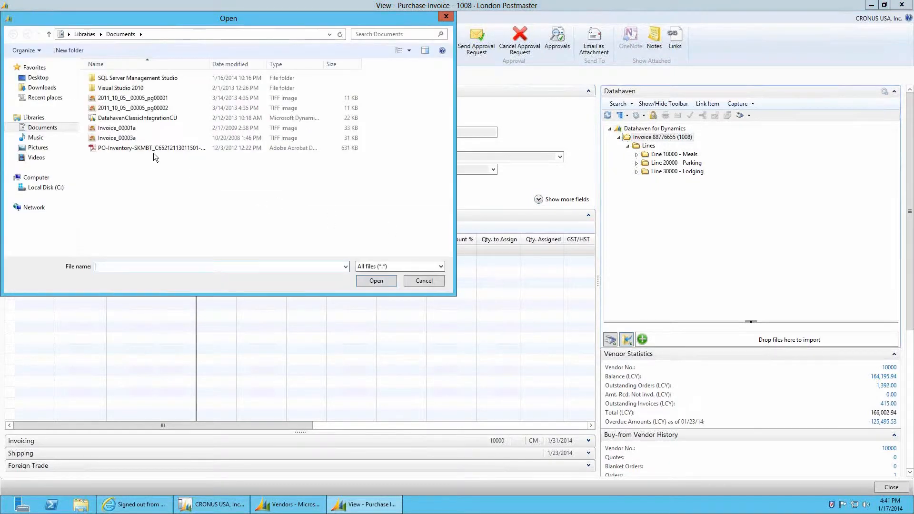
click(124, 98)
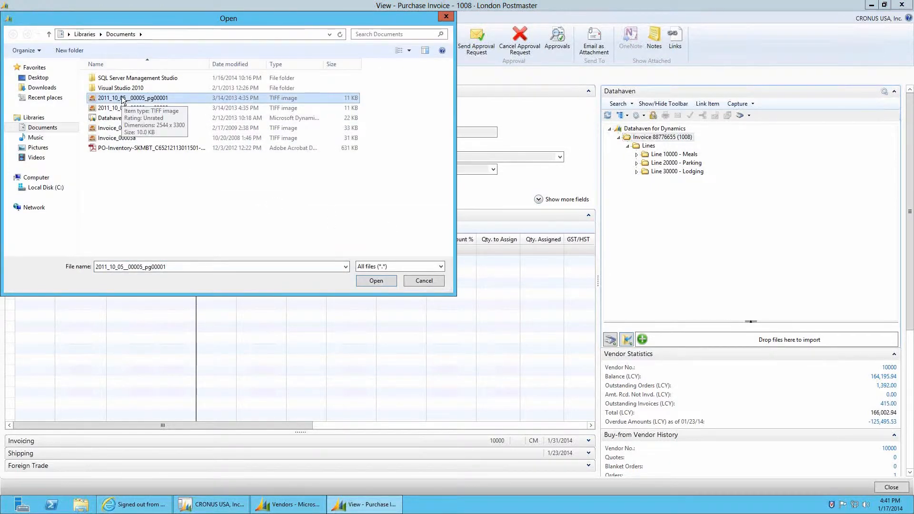
double_click(123, 99)
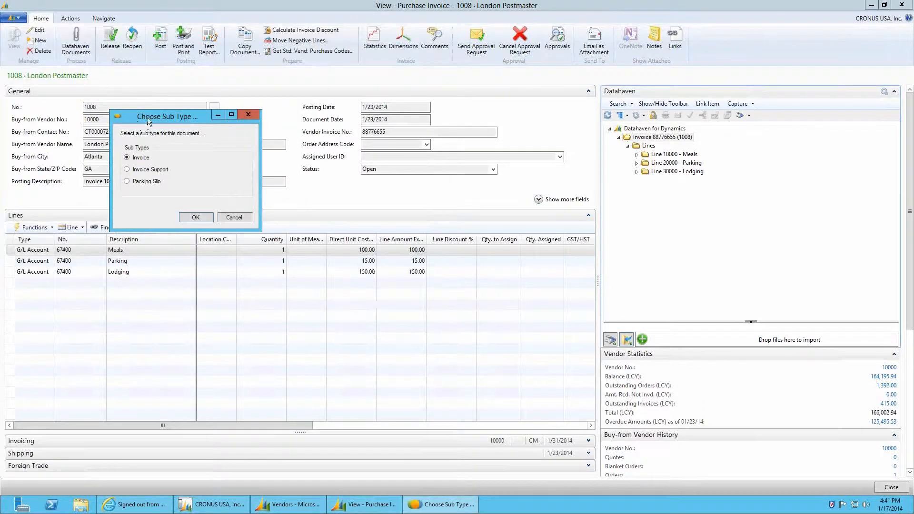
drag(147, 117, 162, 119)
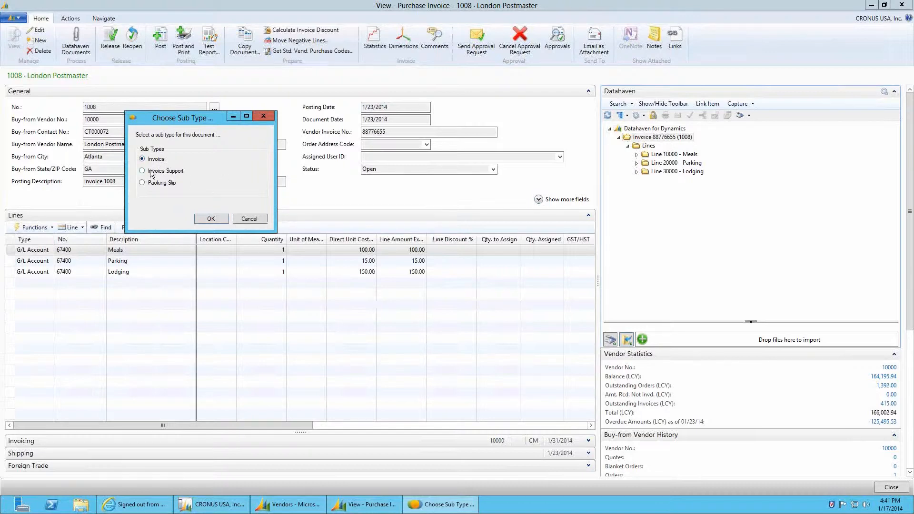
click(213, 218)
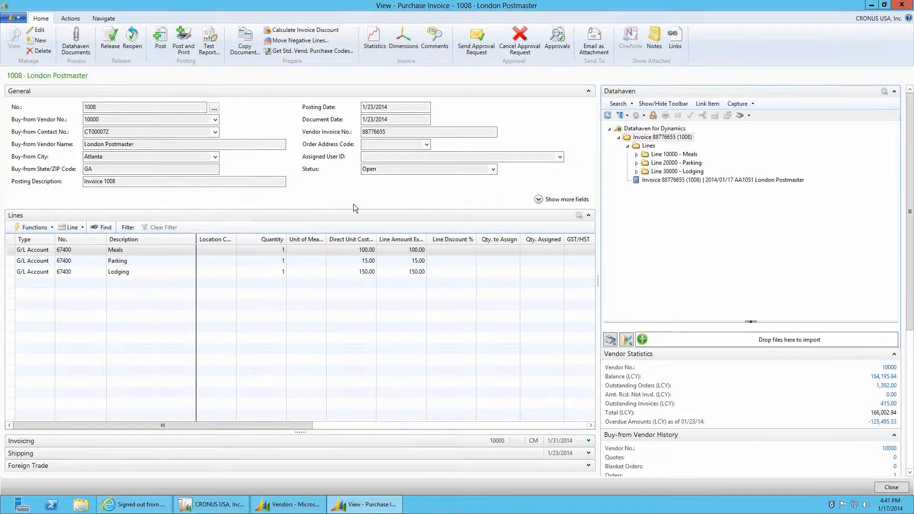
Refresh the Datahaven document tree and look at the imported invoice document and the Lines folder
click(659, 181)
click(608, 117)
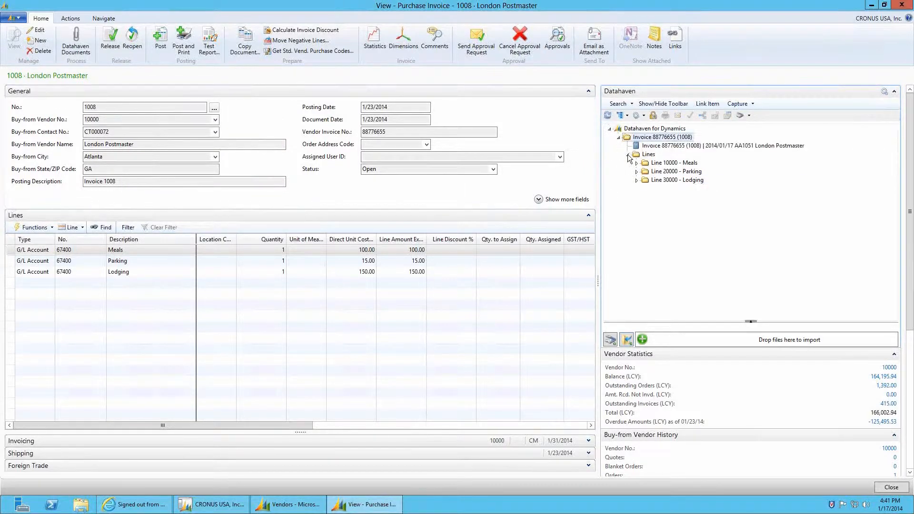
click(650, 149)
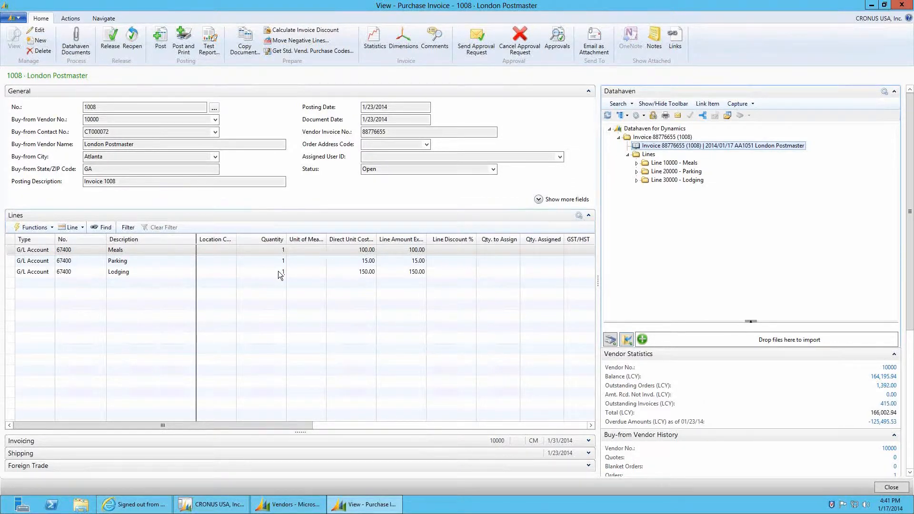
click(647, 154)
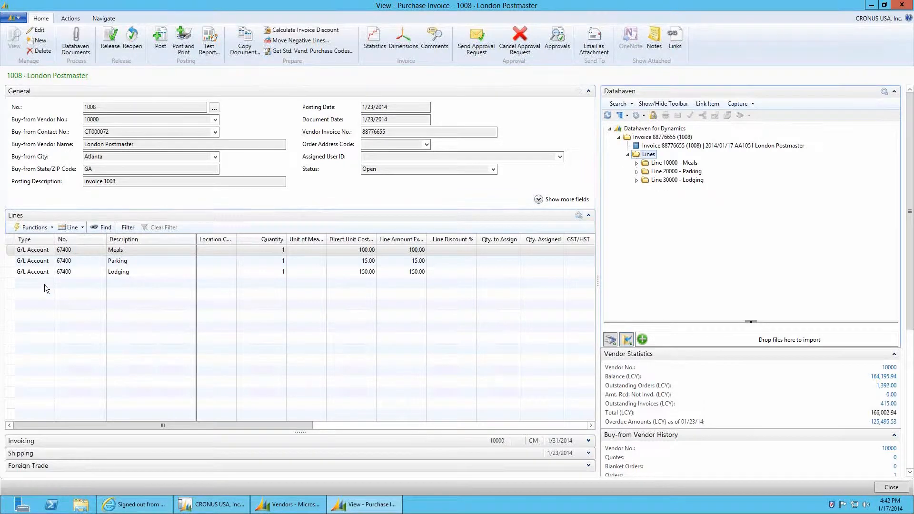
Switch the purchase invoice to editing and add a G/L Account line for 67400 Miscellaneous with quantity 1 and direct unit cost 1,000
click(37, 31)
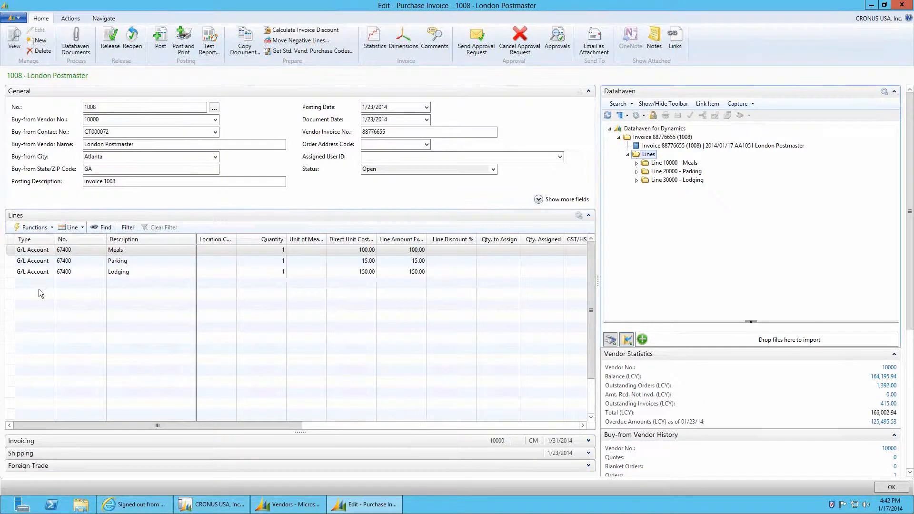
drag(37, 285, 42, 283)
click(83, 287)
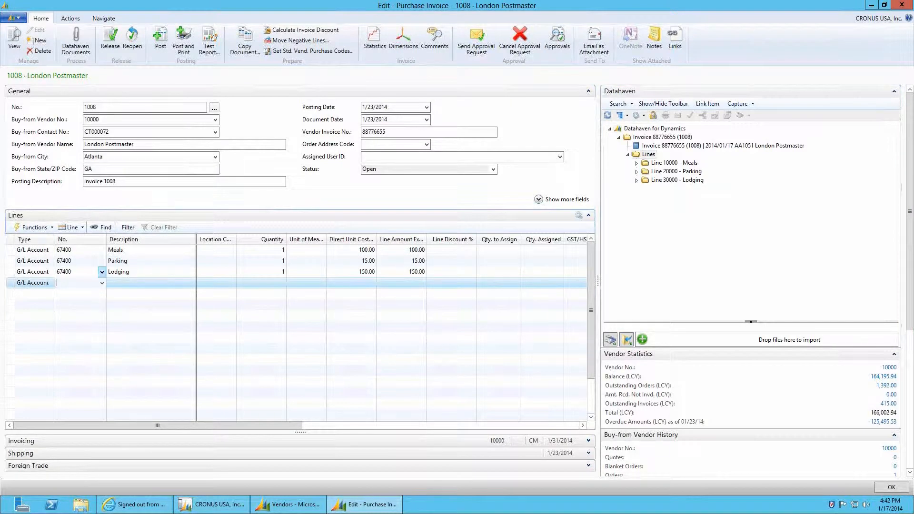
text(67400)
key(Tab)
key(Tab)
key(Tab)
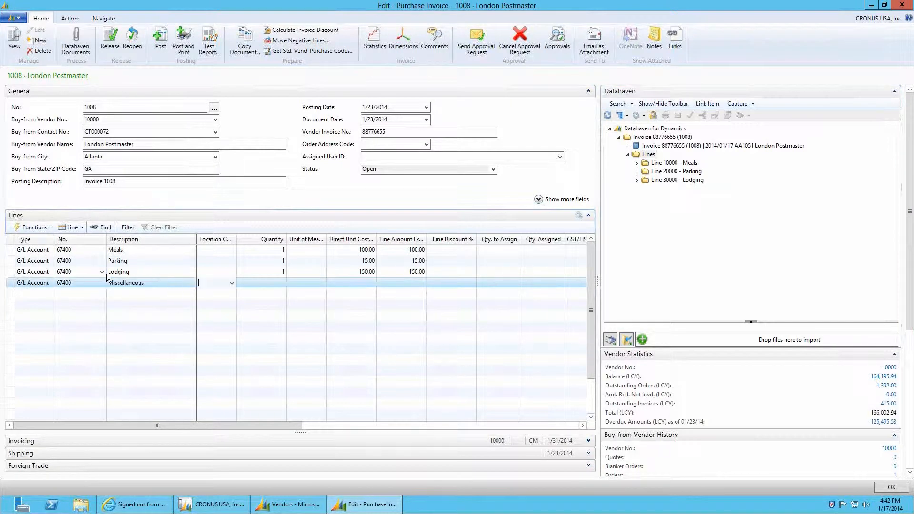
text(1)
key(Tab)
text(1,00)
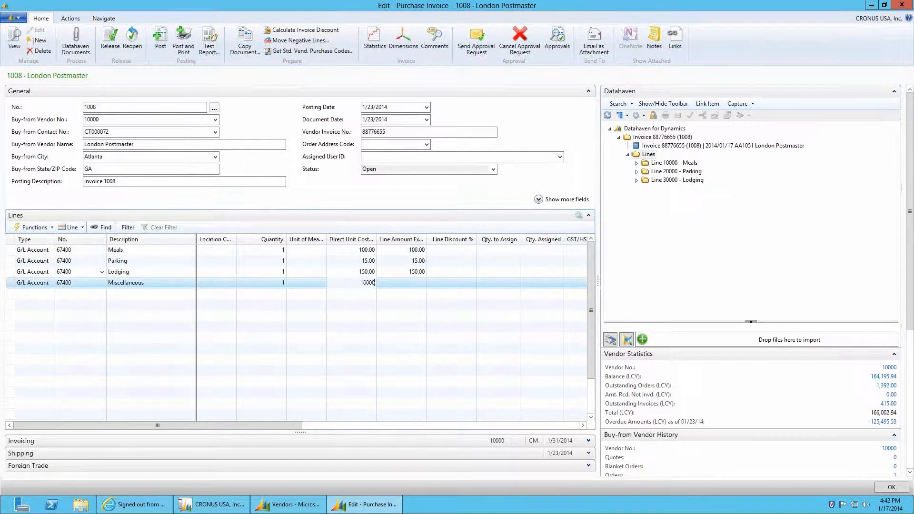
text(0)
key(Tab)
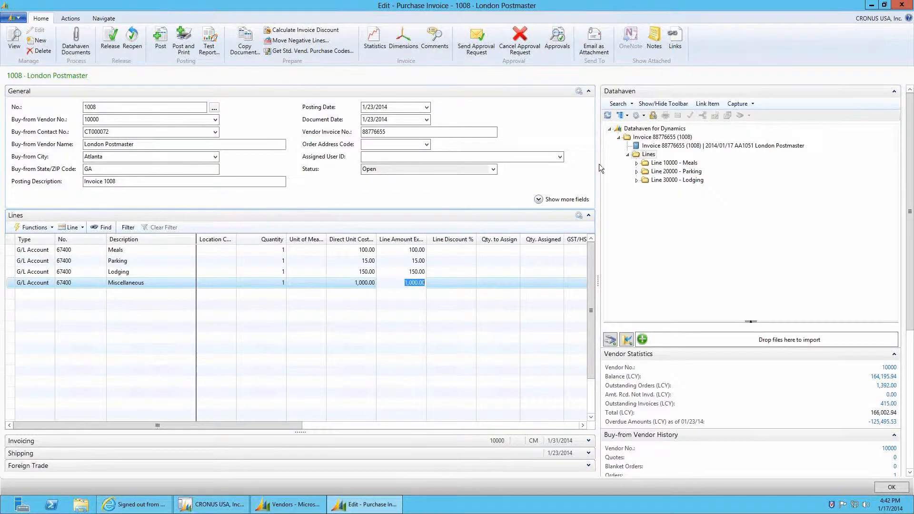
Commit the new Miscellaneous line by moving to the Lodging line, and refresh the Datahaven document tree
click(608, 115)
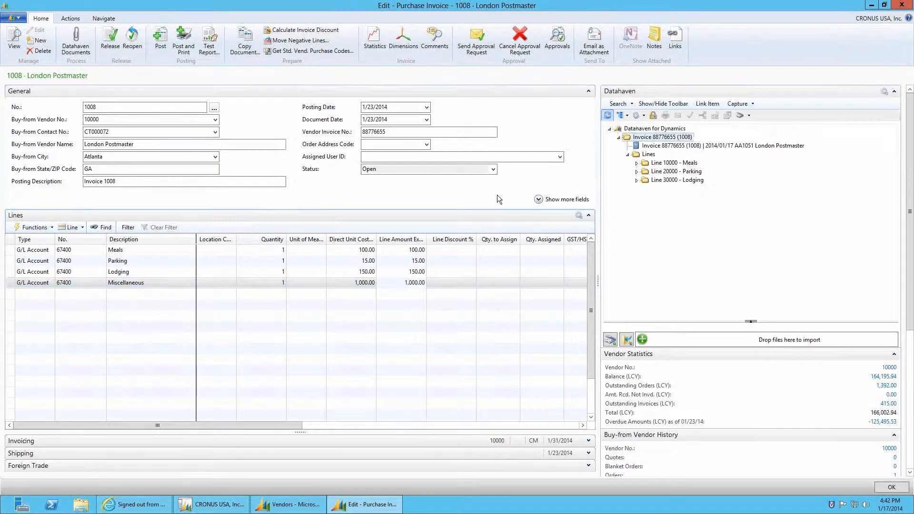
click(349, 271)
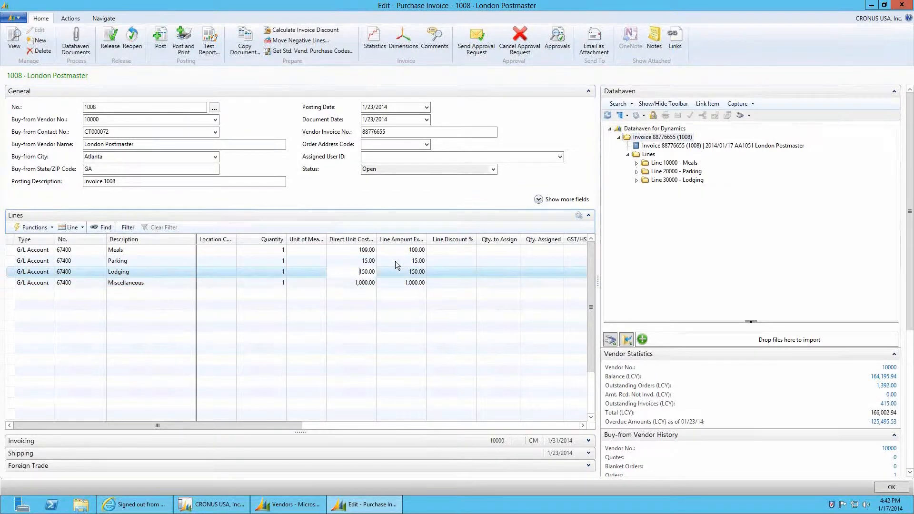
click(608, 115)
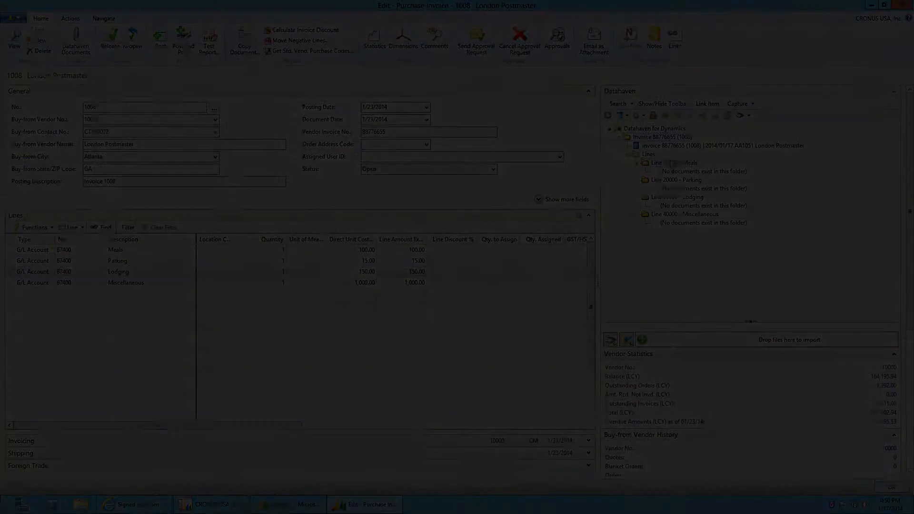
Import 2011_10_05__00005_pg00001 for Line 10000 - Meals with sub type Receipt, and select the Line 20000 - Parking folder
click(626, 339)
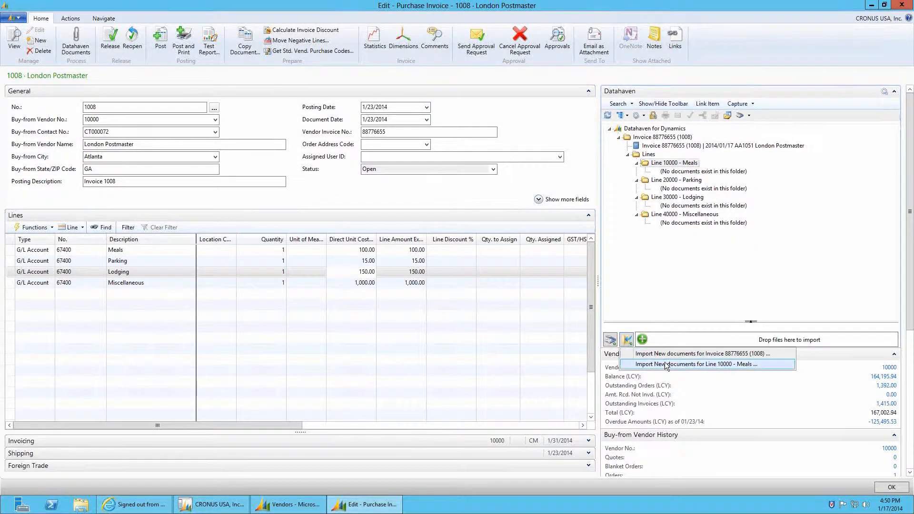
click(670, 364)
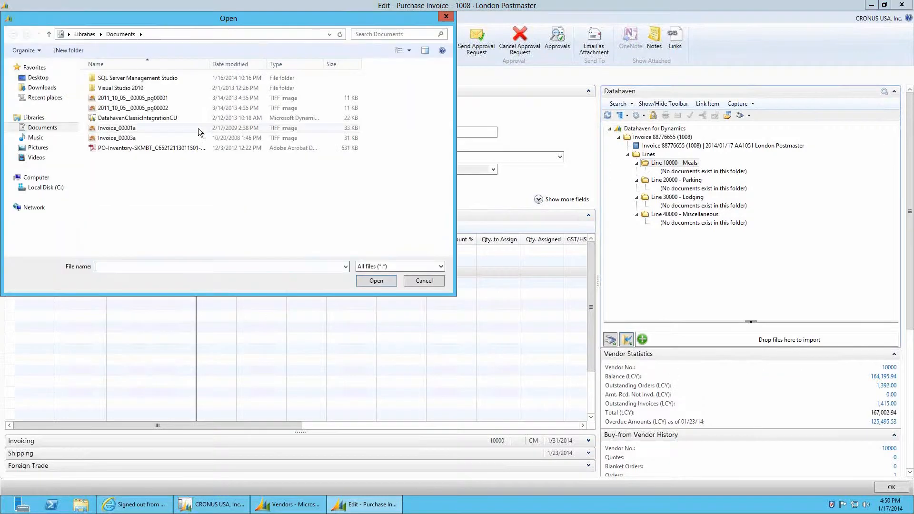
click(136, 99)
click(374, 280)
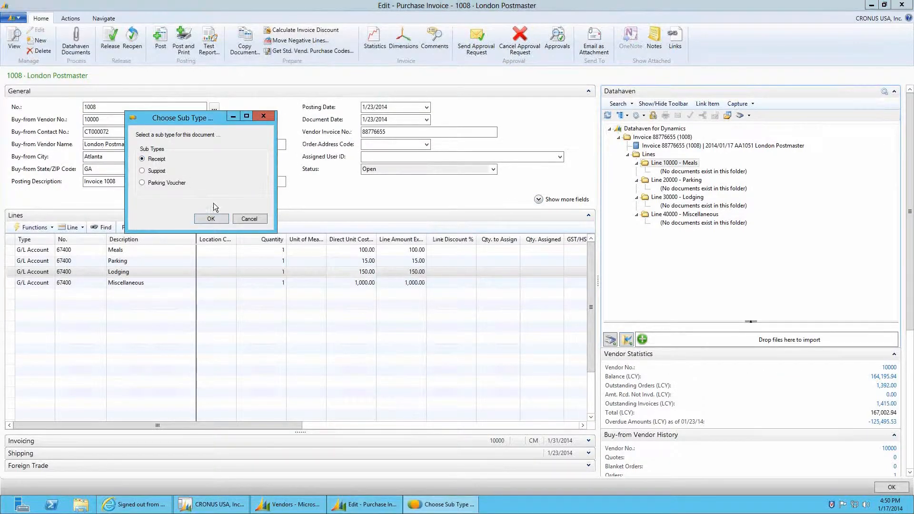
click(211, 219)
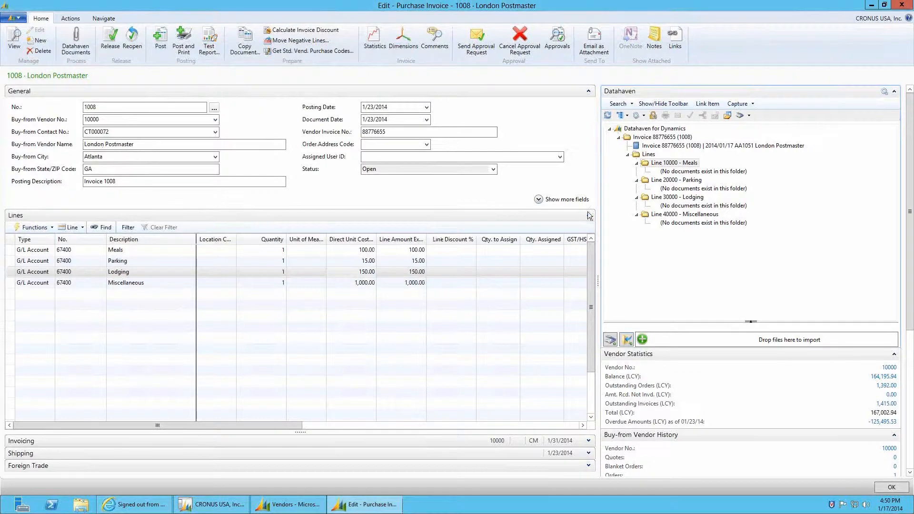
click(666, 180)
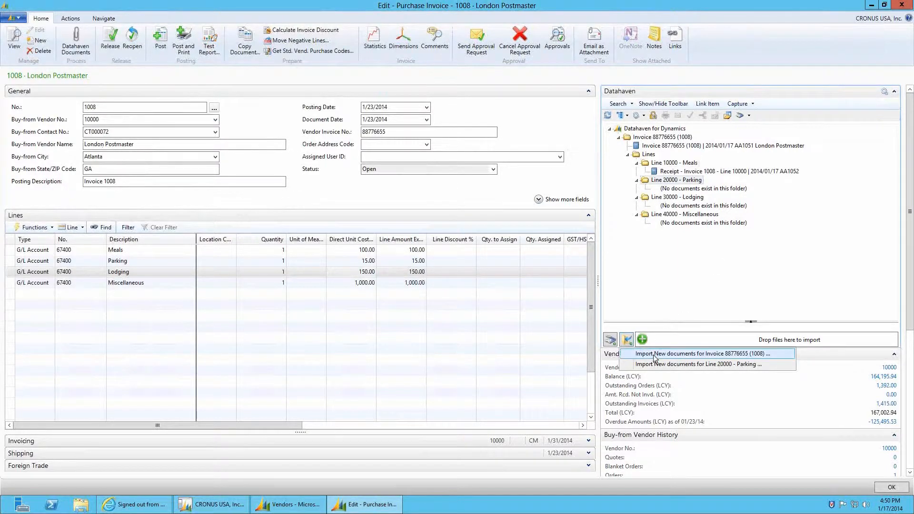
click(155, 148)
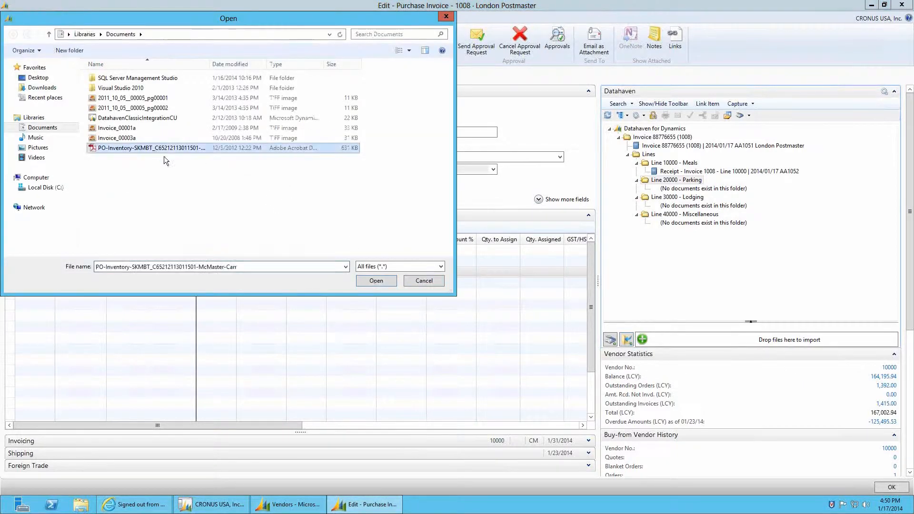
click(387, 281)
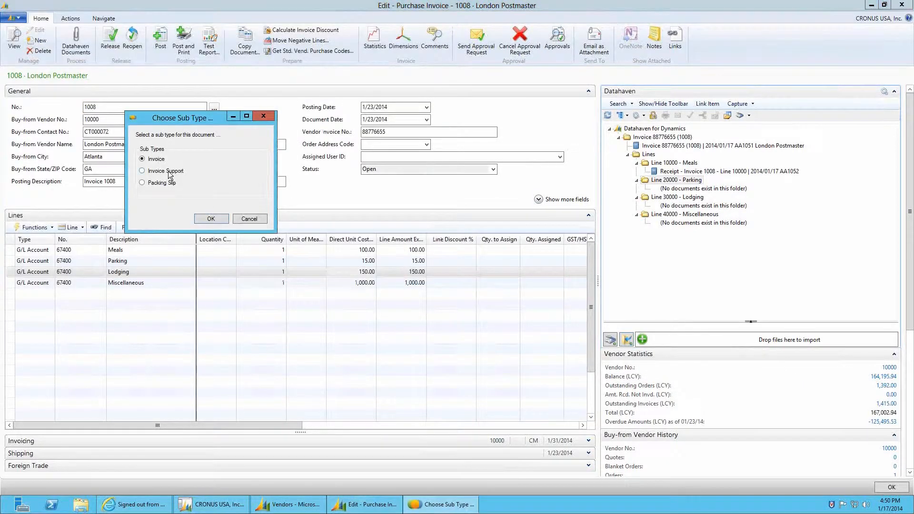
click(245, 219)
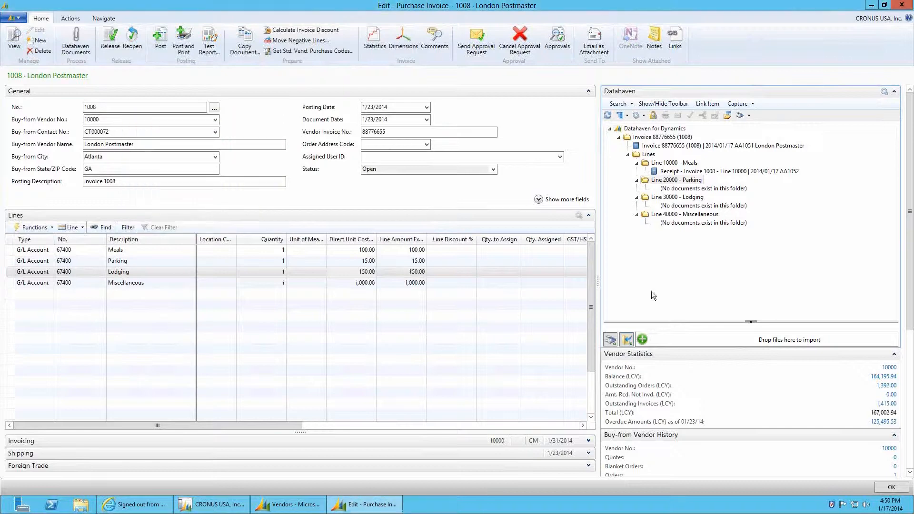
click(626, 339)
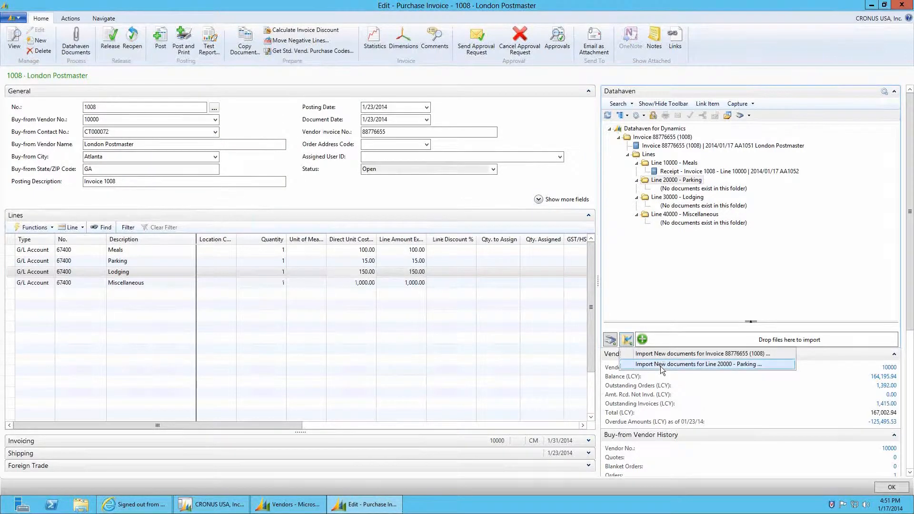
click(661, 364)
double_click(125, 147)
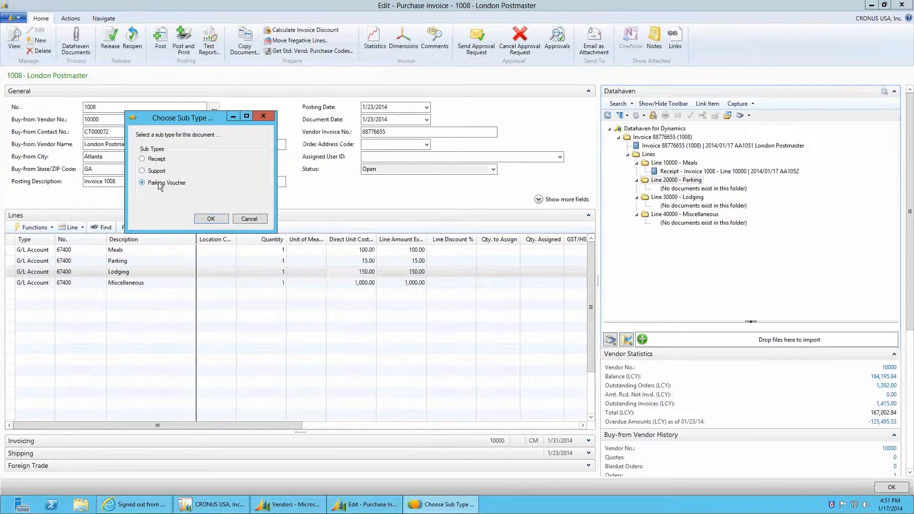
click(211, 218)
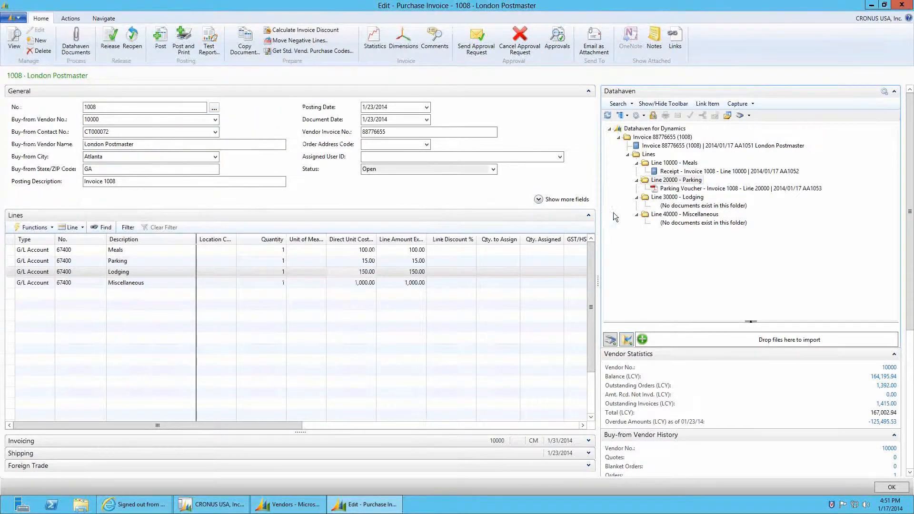
click(667, 190)
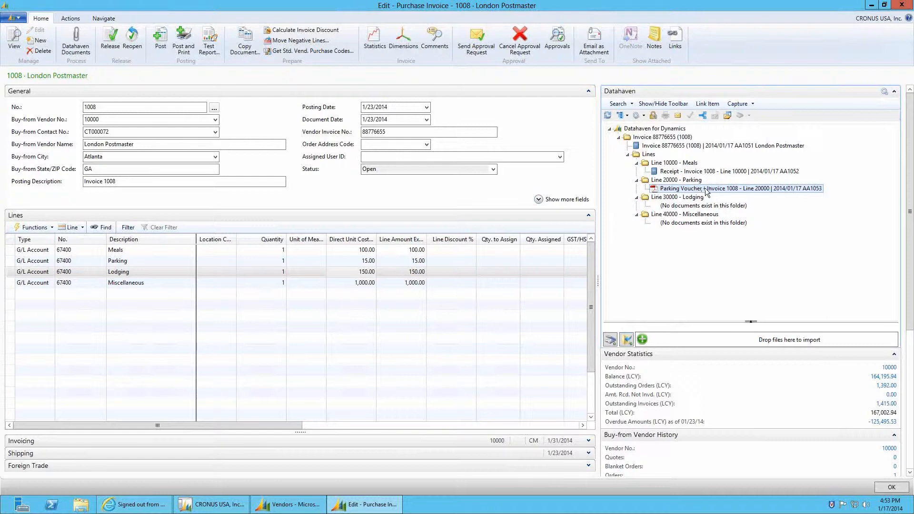
Import 2011_10_05__00005_pg00002 for Line 30000 - Lodging with sub type Receipt, and select the Line 40000 - Miscellaneous folder
click(675, 197)
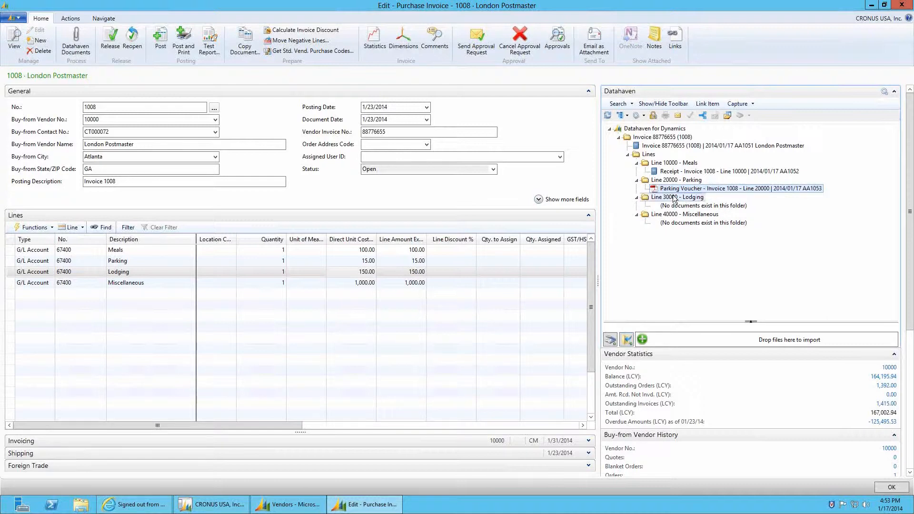
click(627, 339)
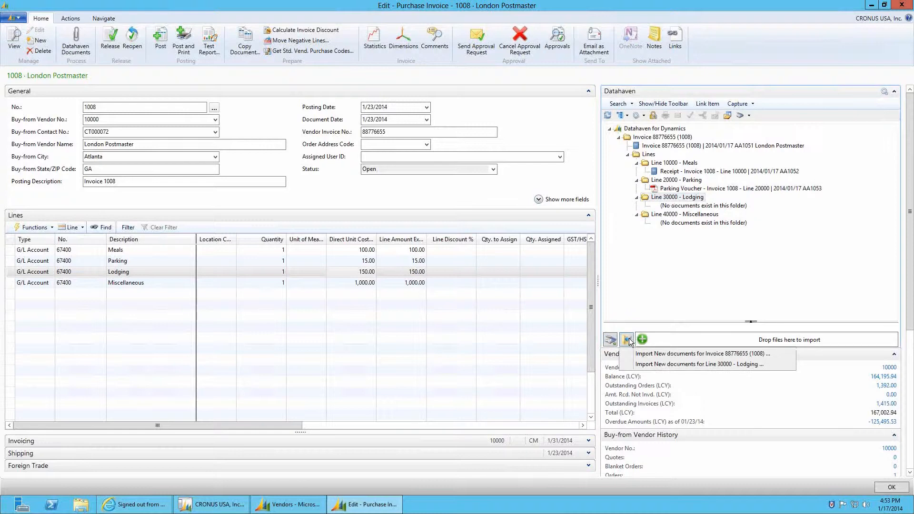
click(659, 364)
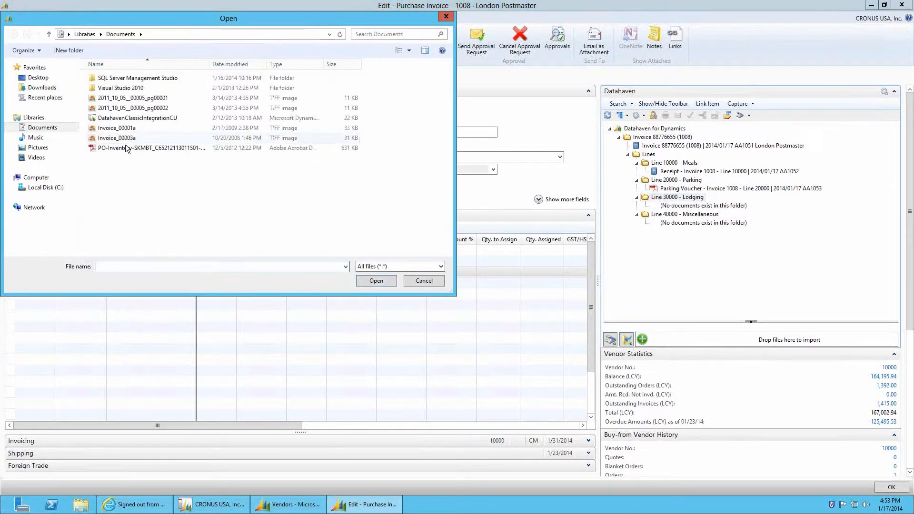
click(286, 108)
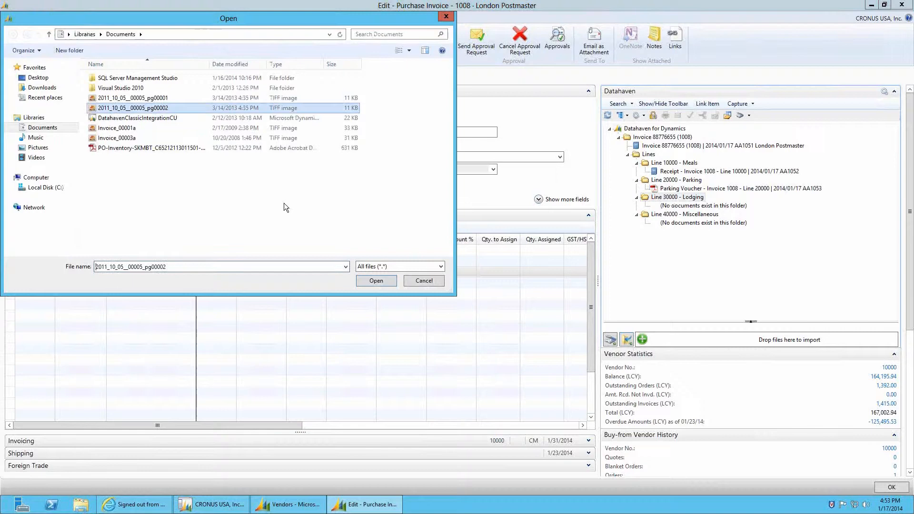
click(376, 281)
click(169, 184)
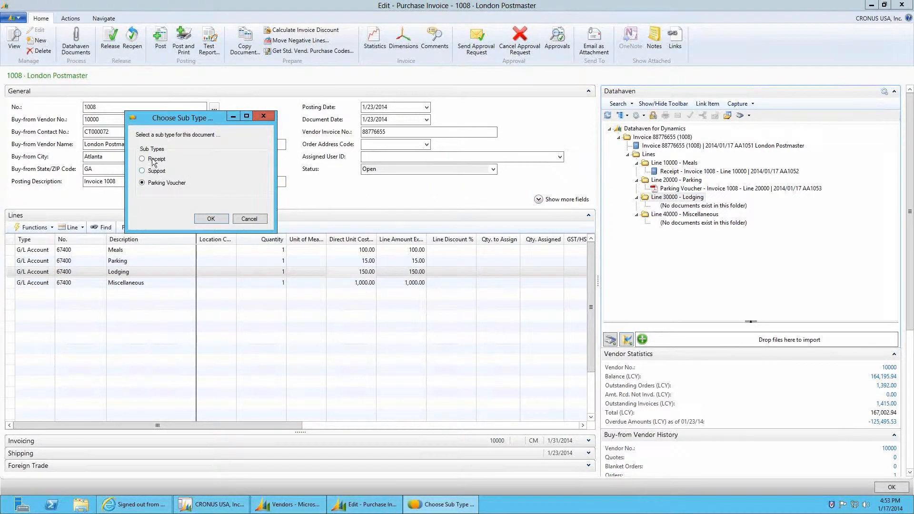
click(210, 218)
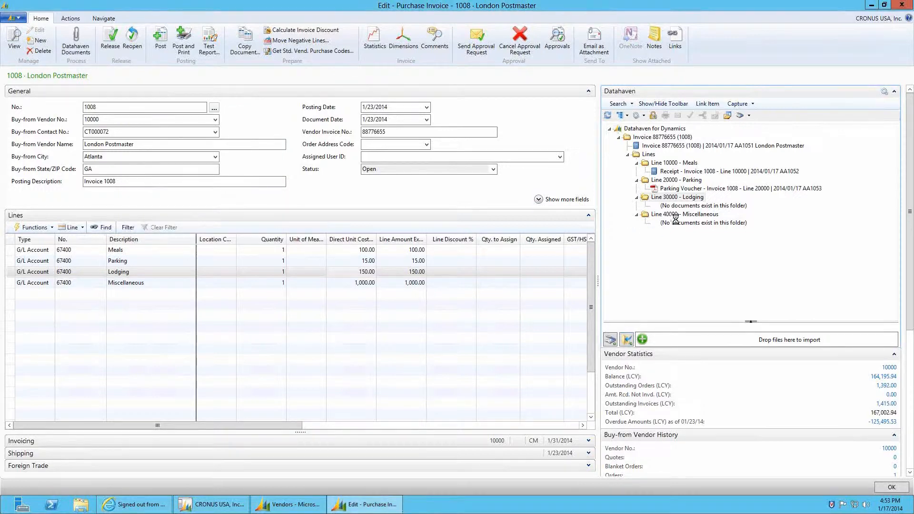
click(626, 339)
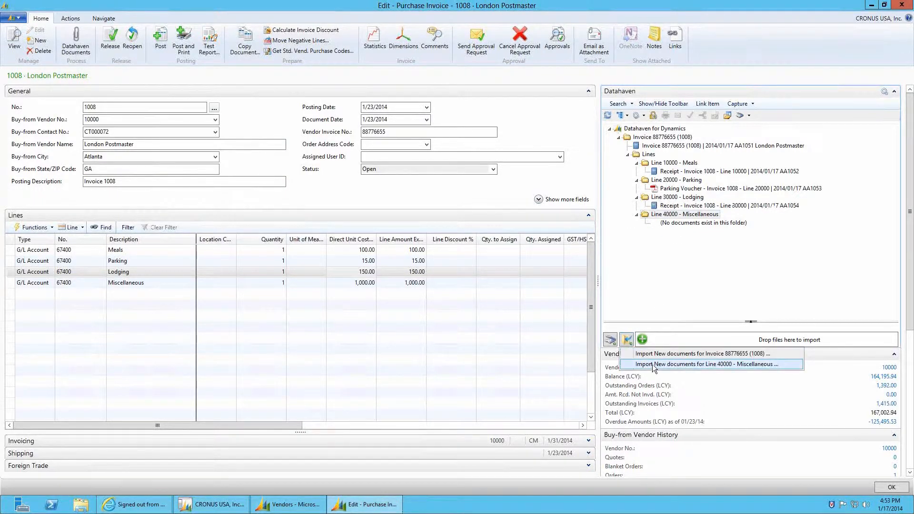
click(652, 364)
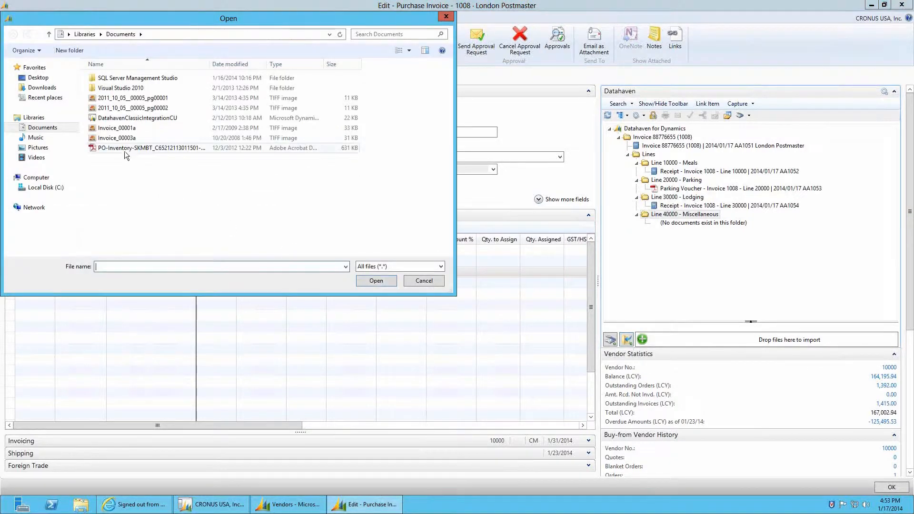
click(126, 149)
double_click(125, 149)
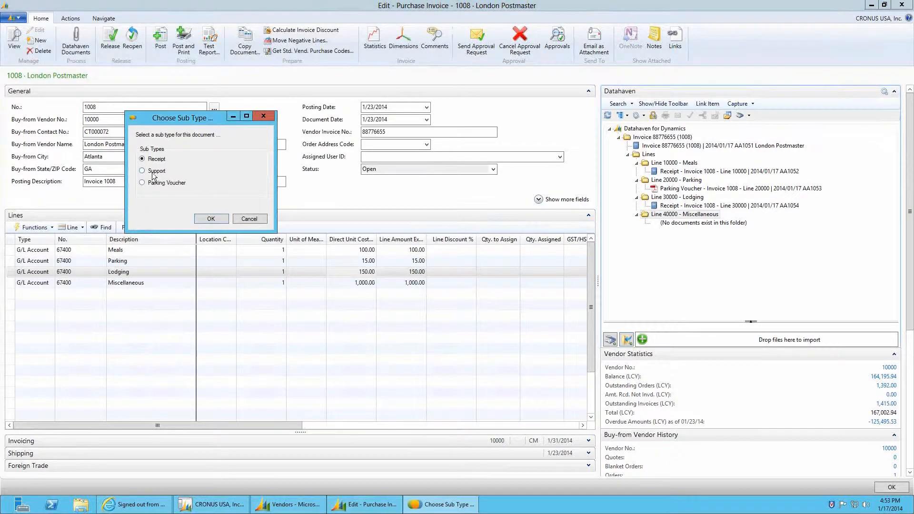
click(211, 219)
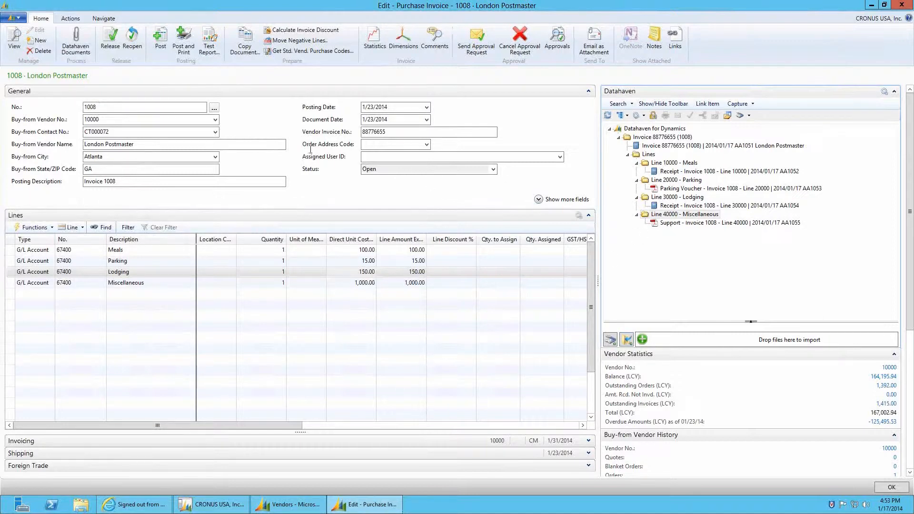
Post the purchase invoice, and select the newly posted London Postmaster invoice among the Posted Purchase Invoices
click(161, 42)
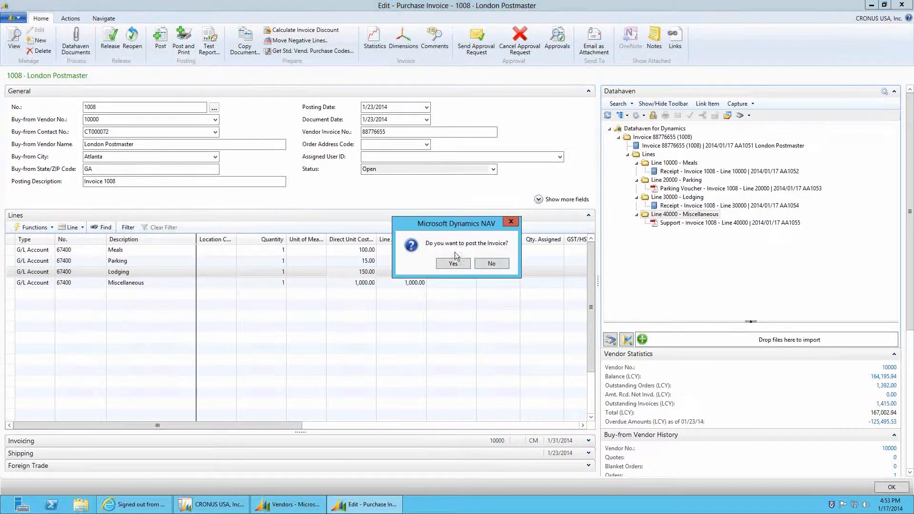
click(453, 264)
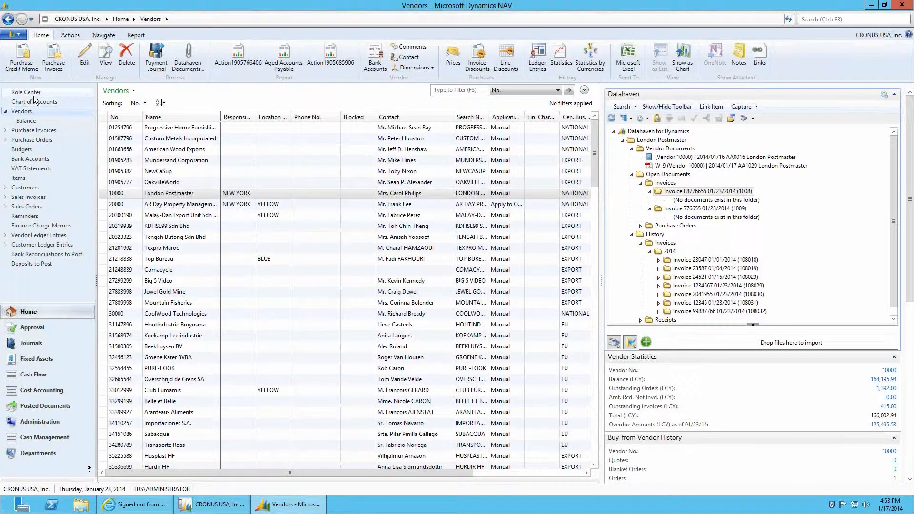
click(56, 410)
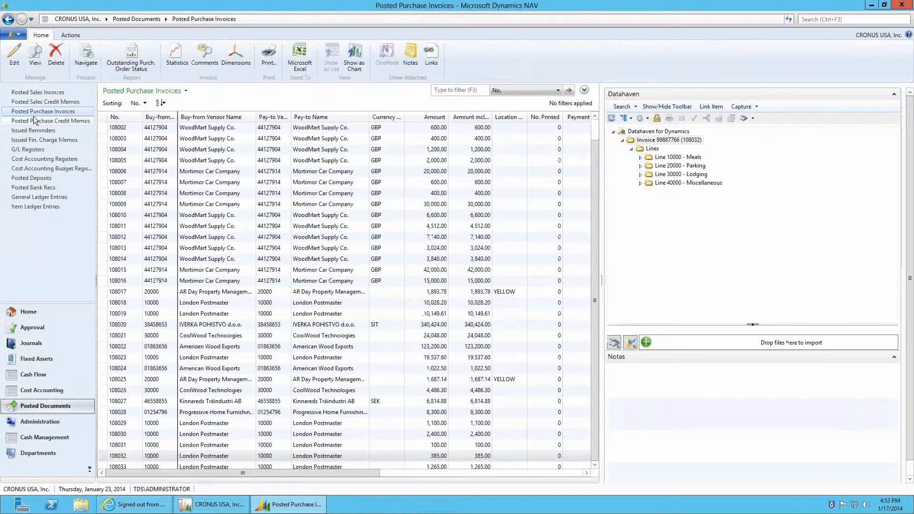
scroll(595, 342, down, 1)
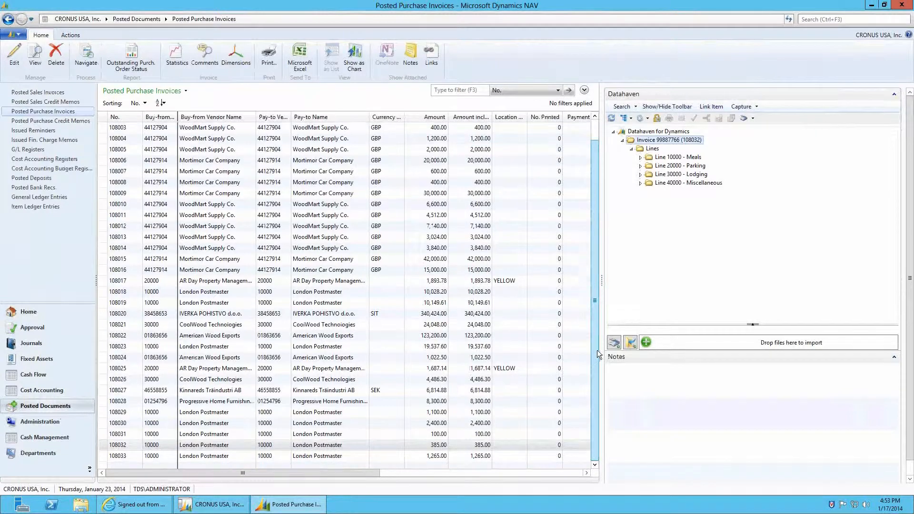
click(121, 455)
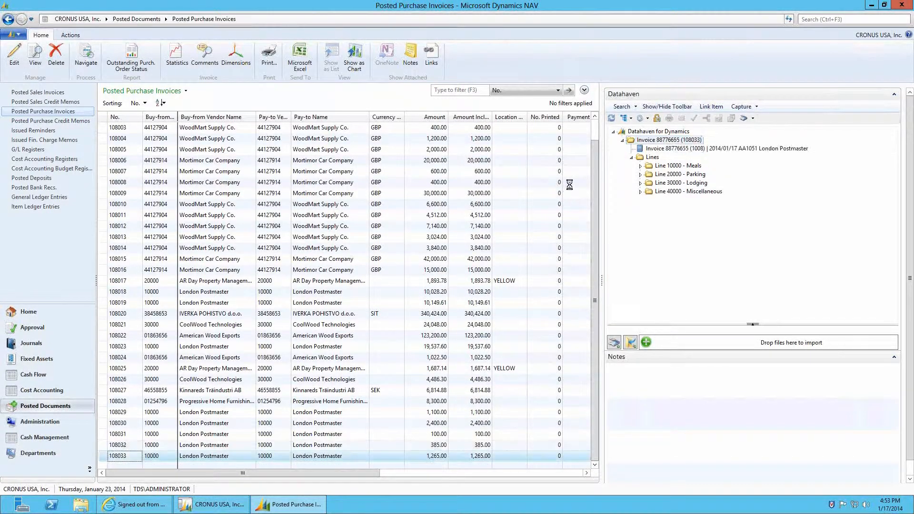
Expand the posted invoice's Meals, Parking, Lodging and Miscellaneous folders in the Datahaven tree, and select its header-level invoice document
click(640, 166)
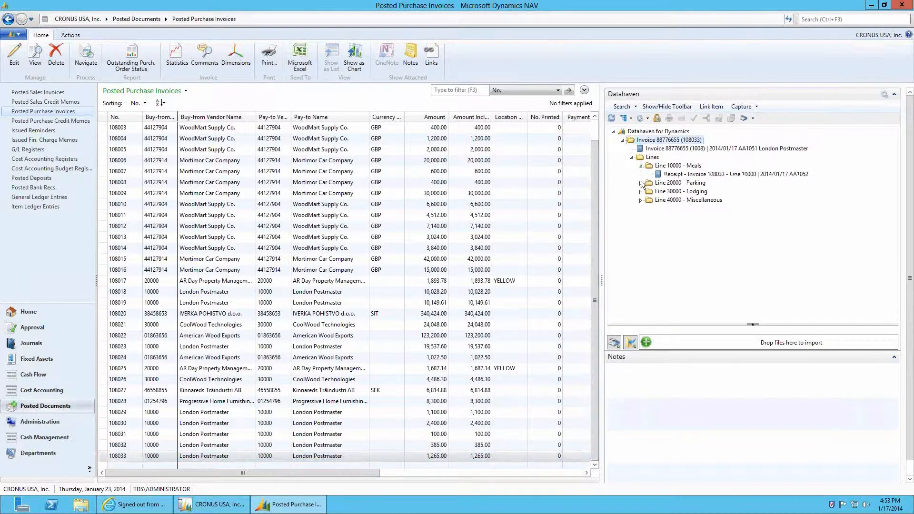
click(640, 183)
click(641, 200)
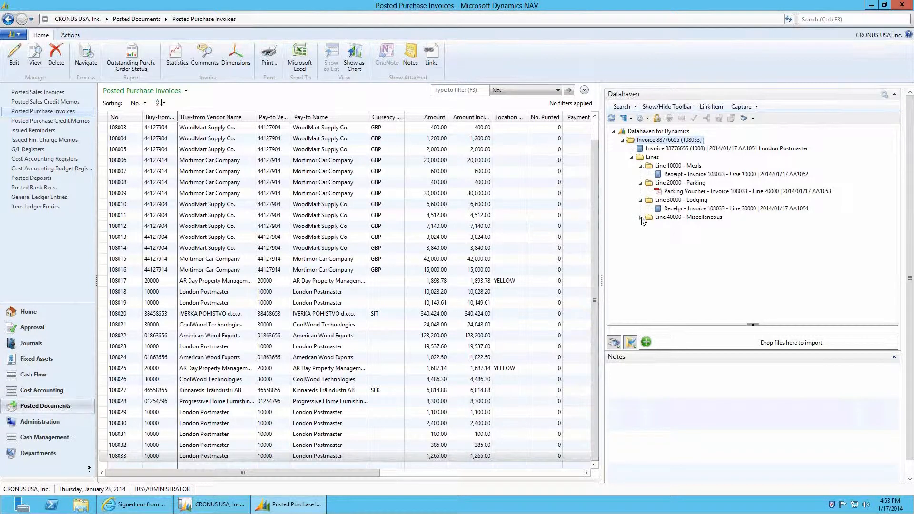
click(641, 217)
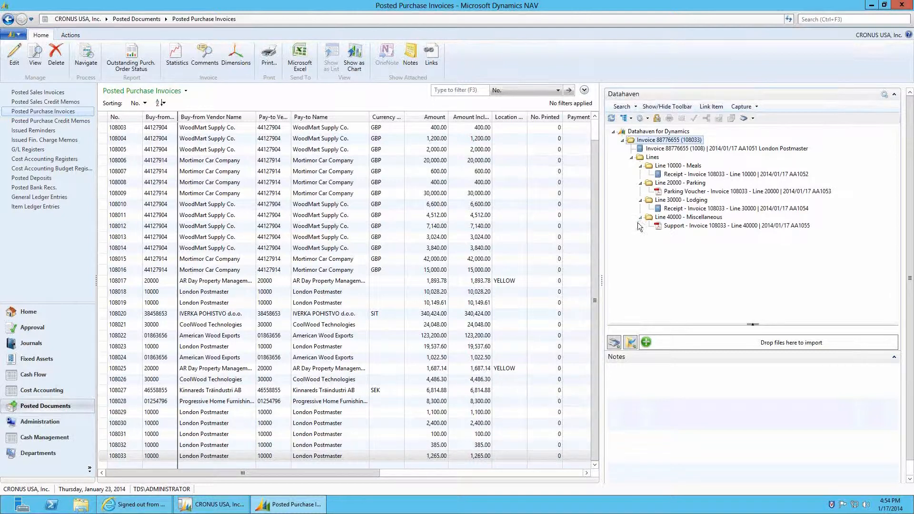
click(662, 150)
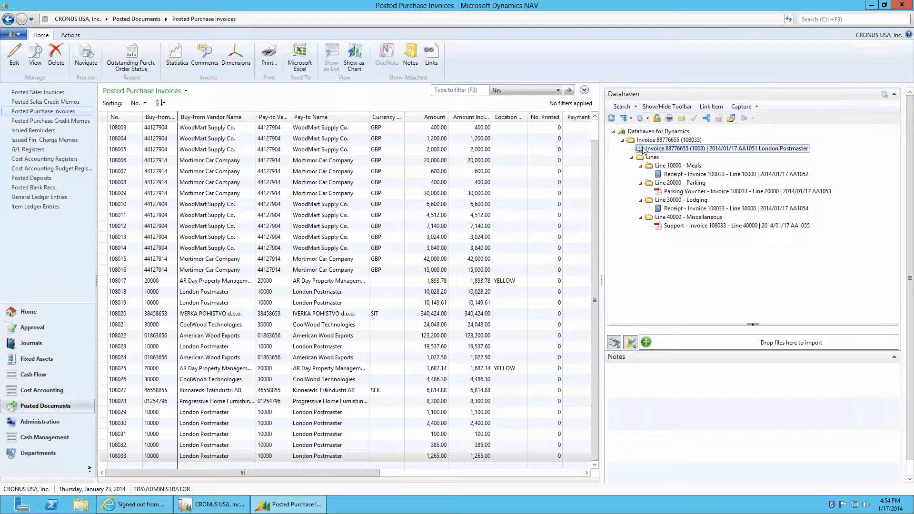